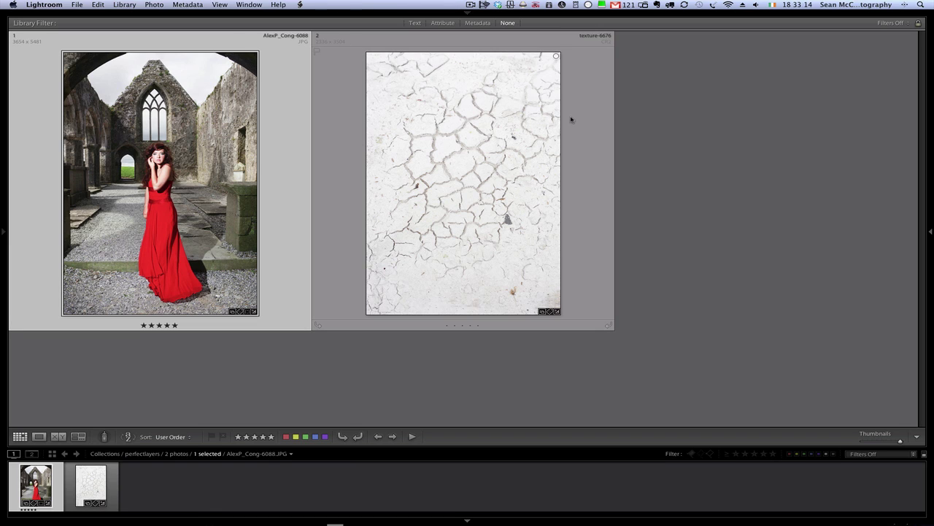
# - Select the portrait and cracked texture, then send them via File > Plug-in Extras > Perfect Layers
pyautogui.press('super+a')
pyautogui.click(76, 6)
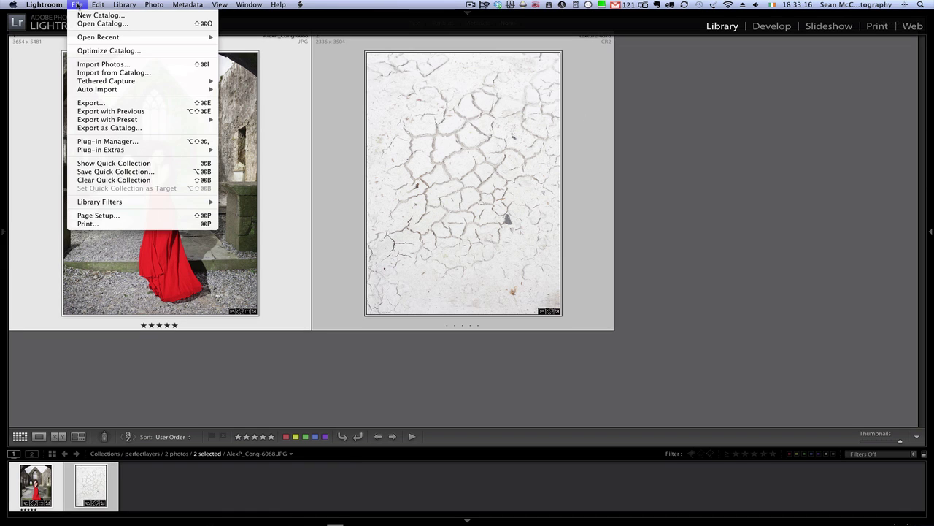
pyautogui.moveTo(157, 152)
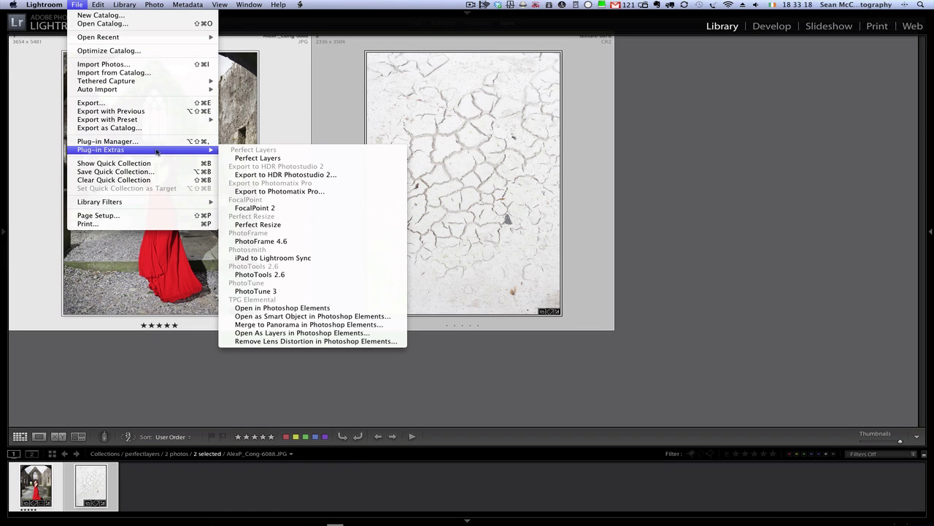
pyautogui.click(299, 158)
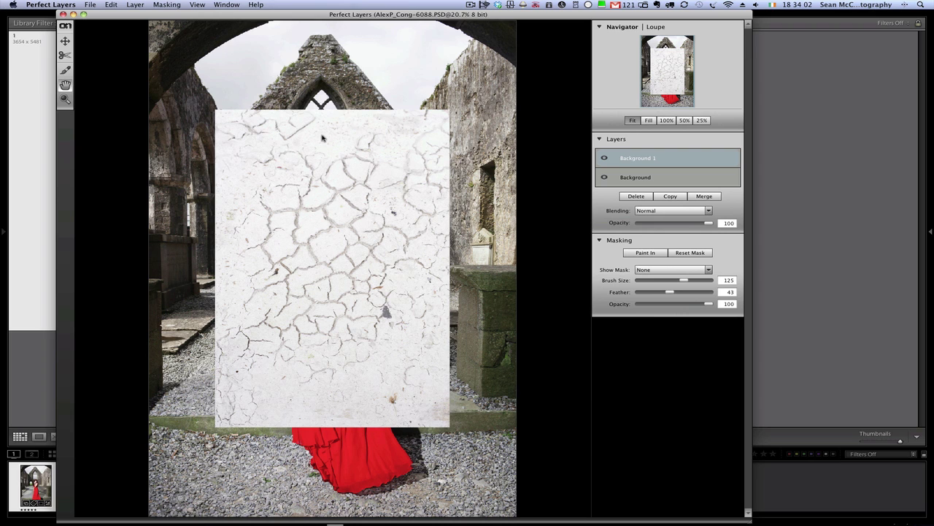
# - Toggle the cracked texture layer's visibility off and on, then test its Opacity slider
pyautogui.click(604, 159)
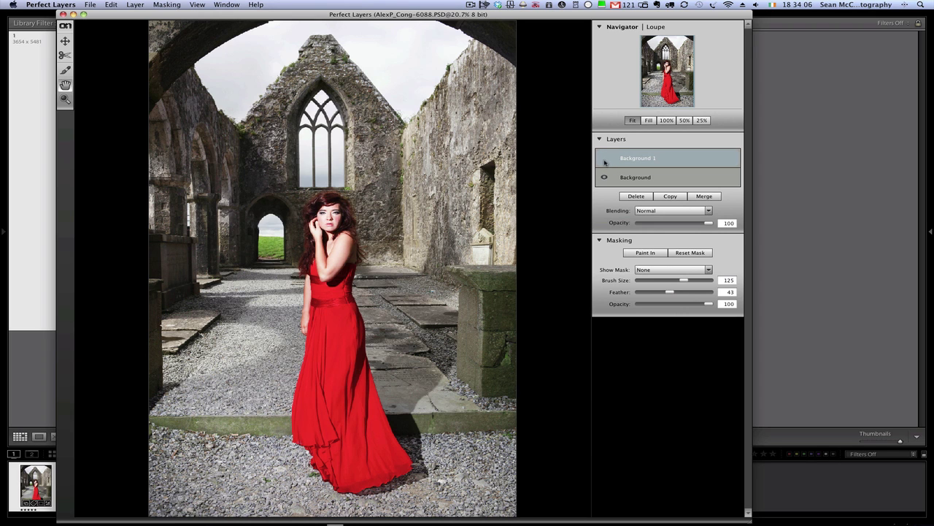
pyautogui.click(604, 159)
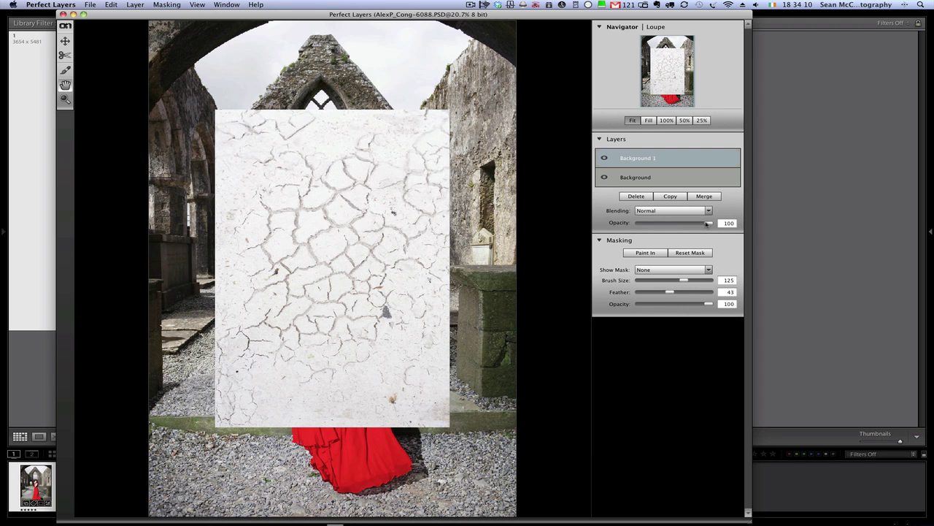
pyautogui.moveTo(708, 223)
pyautogui.mouseDown()
pyautogui.moveTo(664, 226)
pyautogui.moveTo(719, 228)
pyautogui.mouseUp()
# - With the Move tool, drag the texture's handles outward past every canvas edge, zooming out to reach them
pyautogui.click(65, 41)
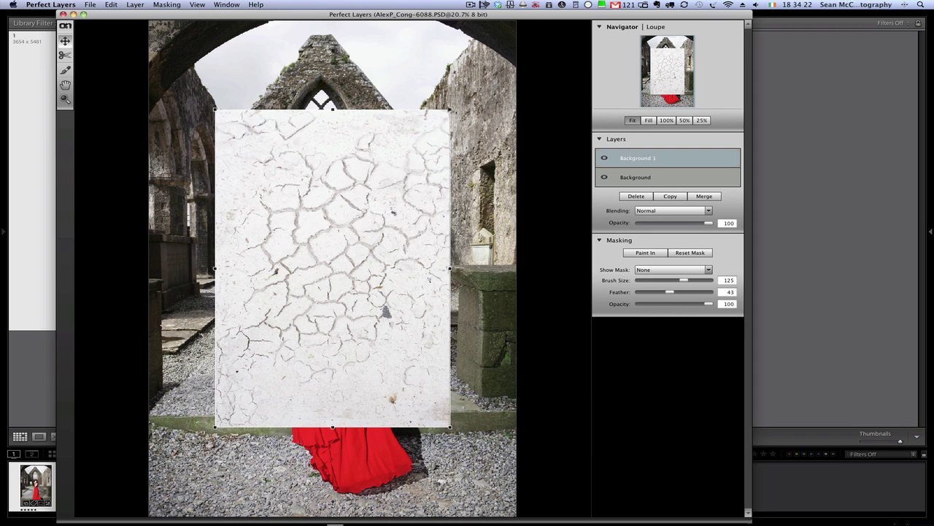
pyautogui.moveTo(451, 111); pyautogui.dragTo(517, 22)
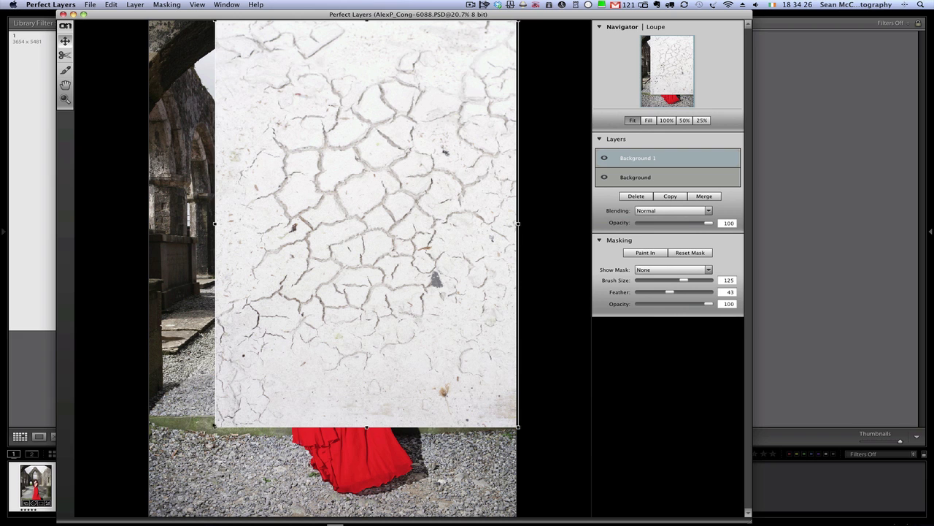
pyautogui.moveTo(215, 426); pyautogui.dragTo(126, 517)
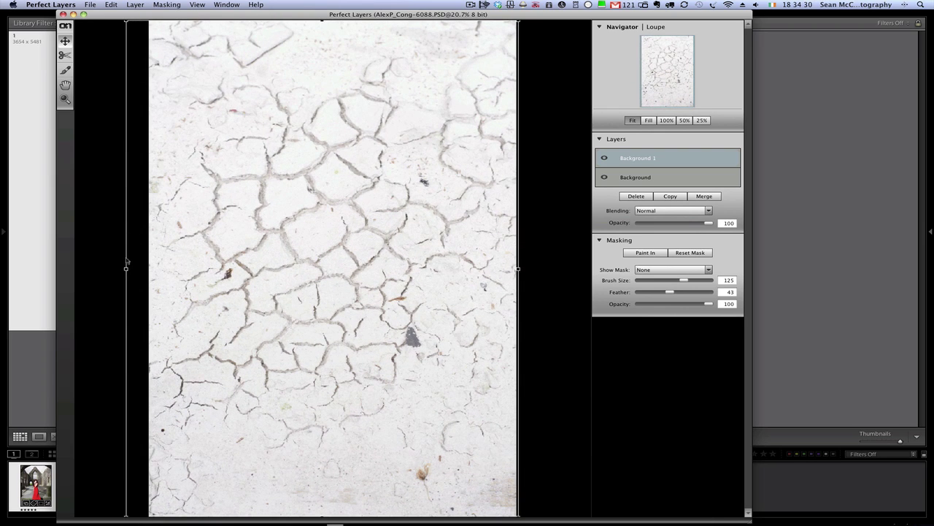
pyautogui.moveTo(126, 270); pyautogui.dragTo(134, 269)
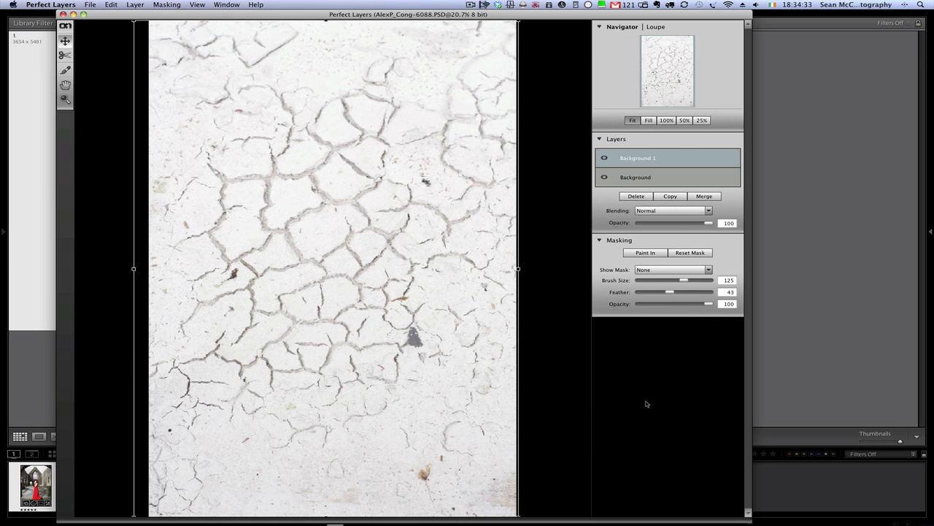
pyautogui.click(196, 5)
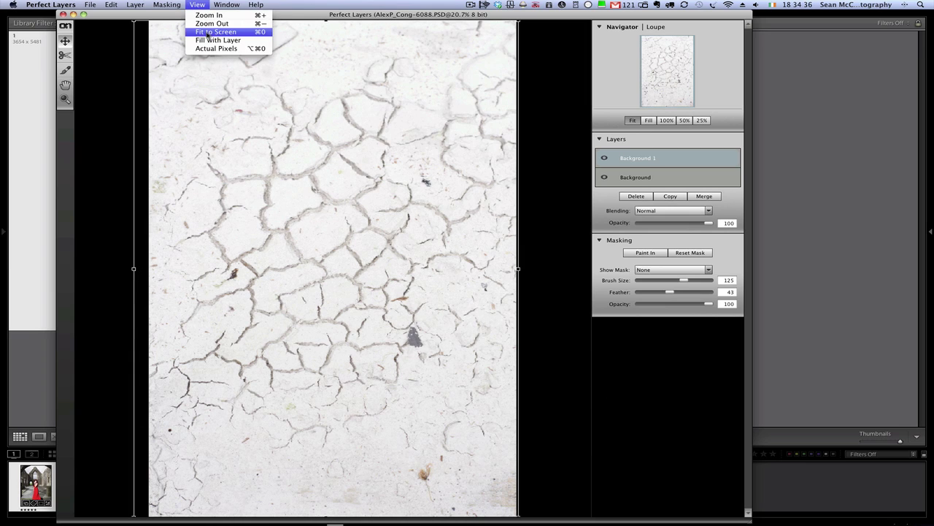
pyautogui.click(212, 24)
pyautogui.moveTo(327, 69); pyautogui.dragTo(327, 47)
pyautogui.moveTo(485, 468); pyautogui.dragTo(503, 484)
pyautogui.moveTo(361, 267)
pyautogui.mouseDown()
pyautogui.moveTo(351, 280)
pyautogui.moveTo(358, 273)
pyautogui.moveTo(360, 281)
pyautogui.mouseUp()
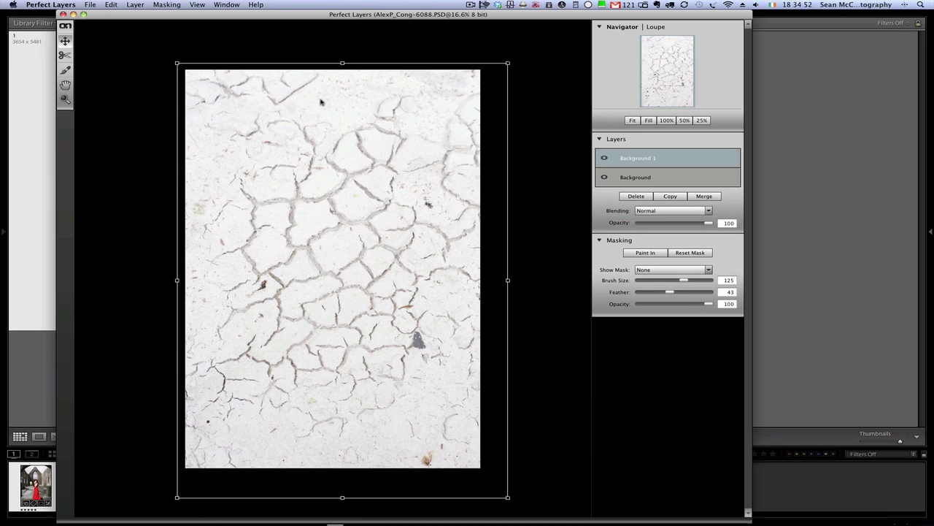
# - Set the cracked texture layer's blending mode to Multiply
pyautogui.click(665, 212)
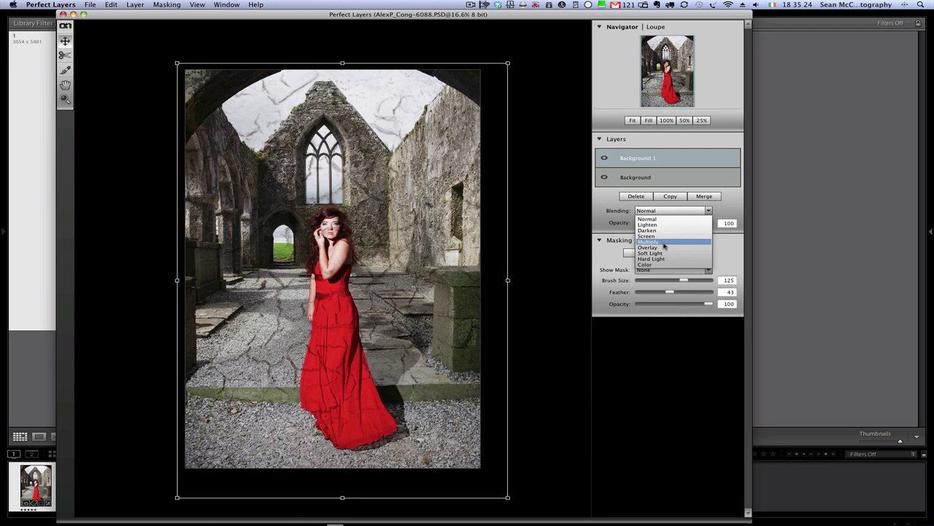
pyautogui.click(665, 246)
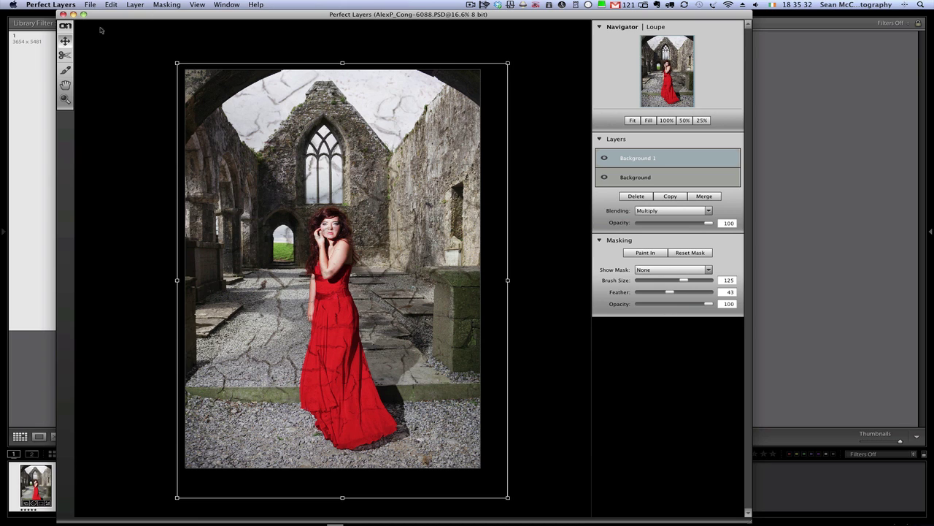
# - Switch to the mask brush in Paint Out mode, enlarge it, and paint the cracks off the dress
pyautogui.click(65, 70)
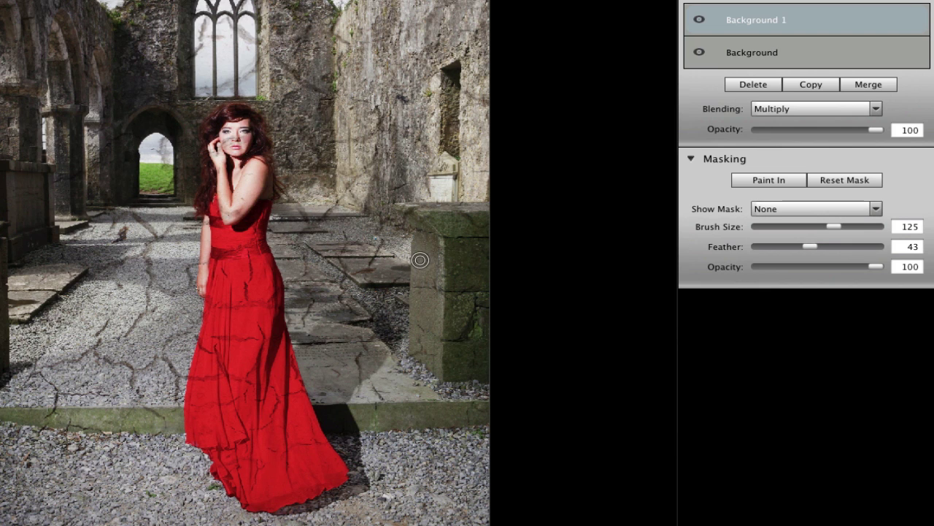
pyautogui.click(765, 181)
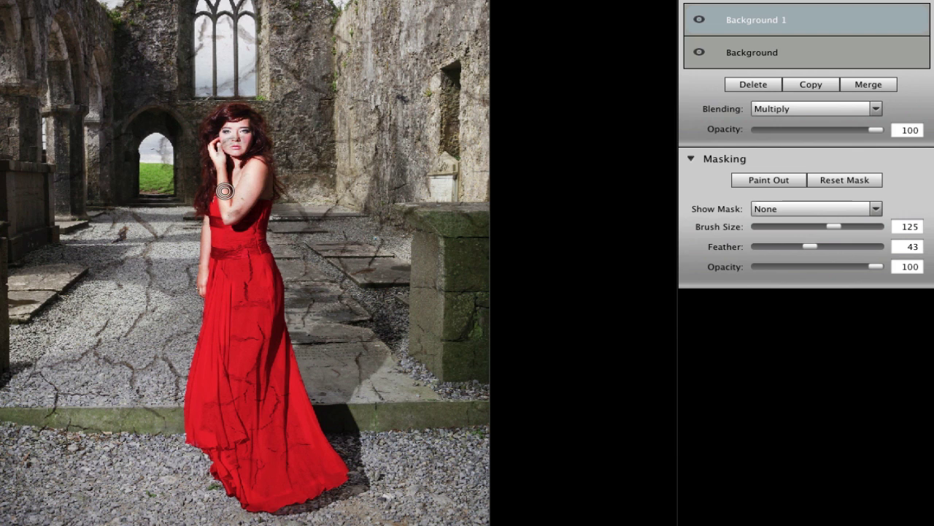
pyautogui.press(']')
pyautogui.press(']')
pyautogui.press(']')
pyautogui.press(']')
pyautogui.press(']')
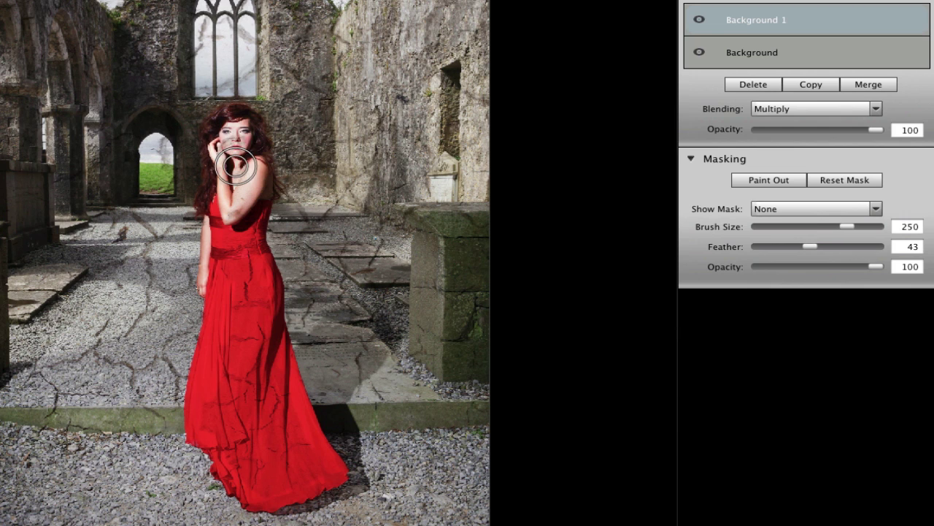
pyautogui.press('[')
pyautogui.press('[')
pyautogui.press('[')
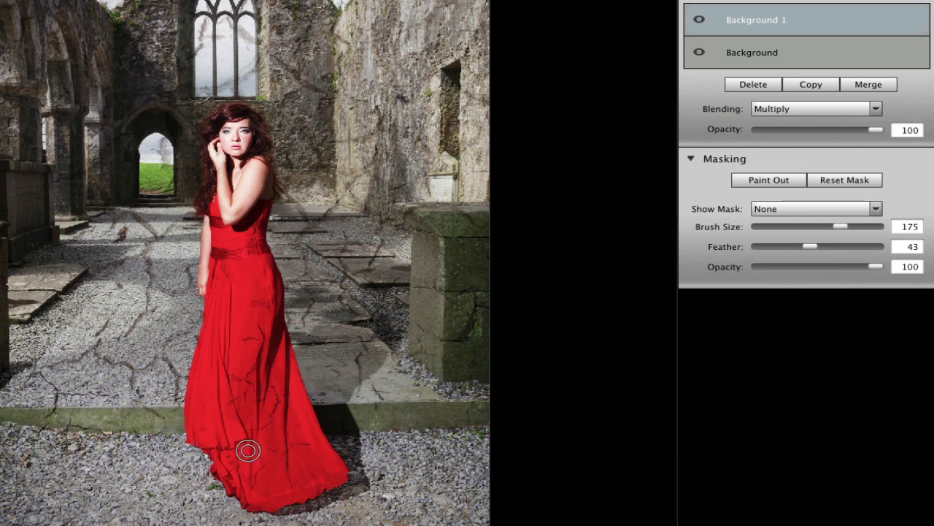
pyautogui.press(']')
pyautogui.press(']')
pyautogui.press(']')
pyautogui.press(']')
pyautogui.press(']')
pyautogui.press(']')
pyautogui.press(']')
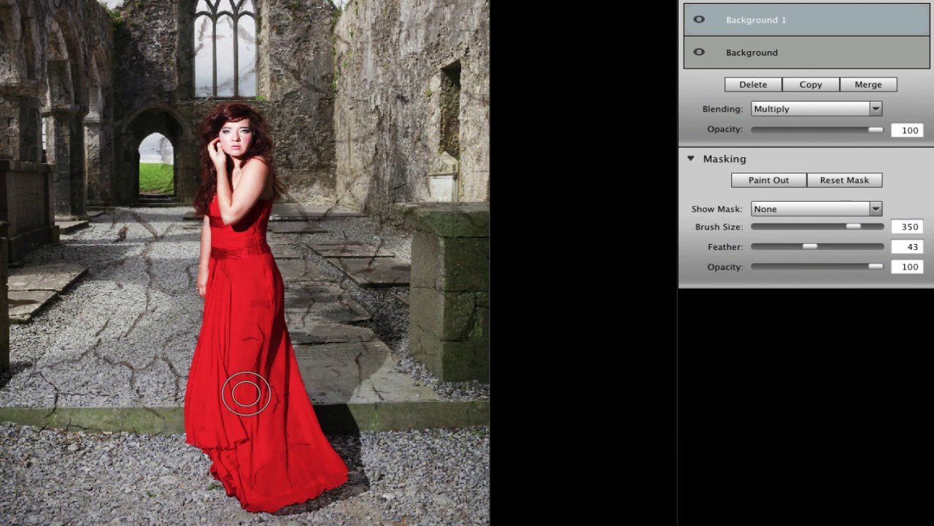
pyautogui.moveTo(241, 372)
pyautogui.mouseDown()
pyautogui.moveTo(249, 290)
pyautogui.moveTo(263, 414)
pyautogui.moveTo(288, 445)
pyautogui.moveTo(258, 466)
pyautogui.mouseUp()
# - Shrink the brush to size 150 and paint the texture off the lower hem
pyautogui.press('[')
pyautogui.press('[')
pyautogui.press('[')
pyautogui.press('[')
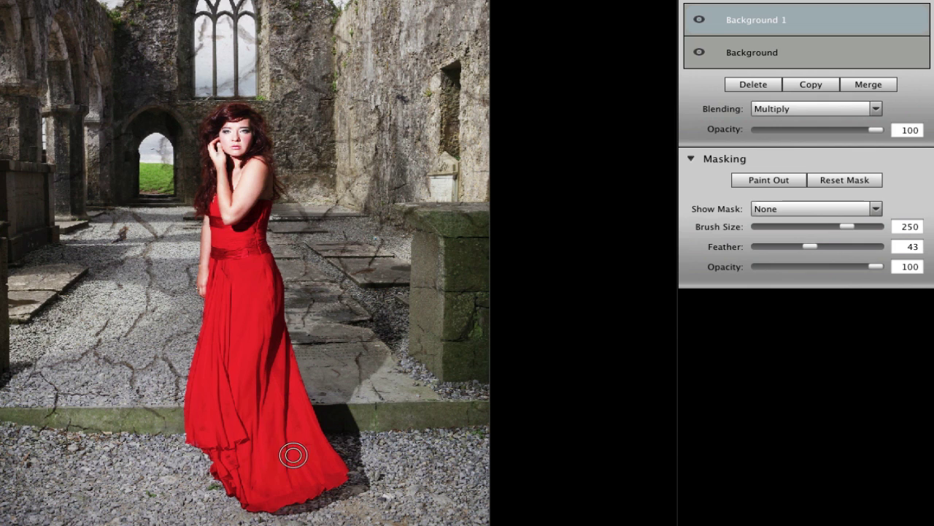
pyautogui.press('[')
pyautogui.press('[')
pyautogui.press('[')
pyautogui.press('[')
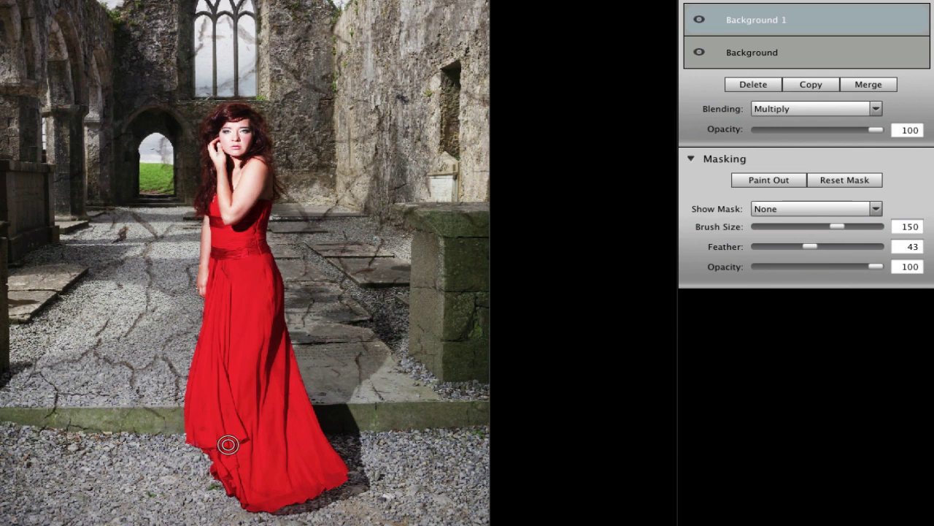
pyautogui.moveTo(229, 450)
pyautogui.mouseDown()
pyautogui.moveTo(207, 428)
pyautogui.moveTo(264, 484)
pyautogui.moveTo(290, 489)
pyautogui.mouseUp()
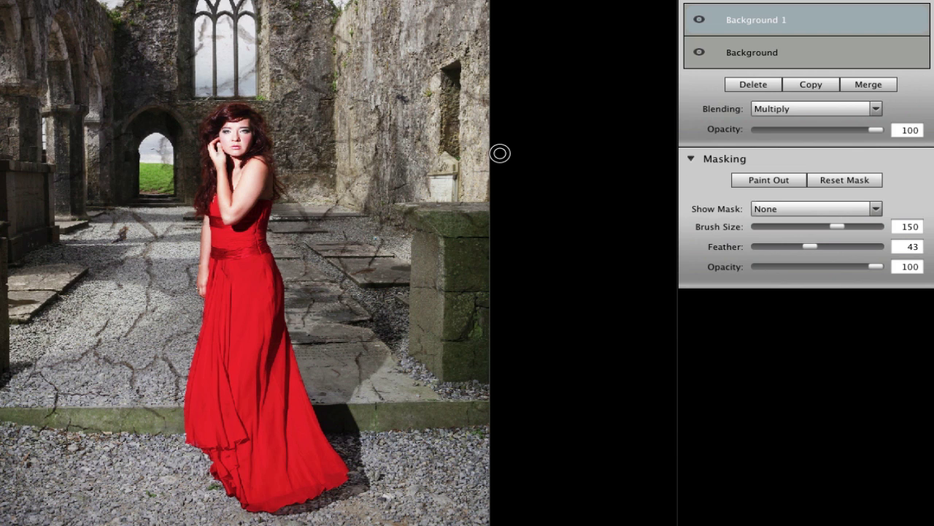
# - With Show Mask on Overlay, paint out the arm and shoulder in Paint Out, then set Show Mask to None
pyautogui.click(772, 211)
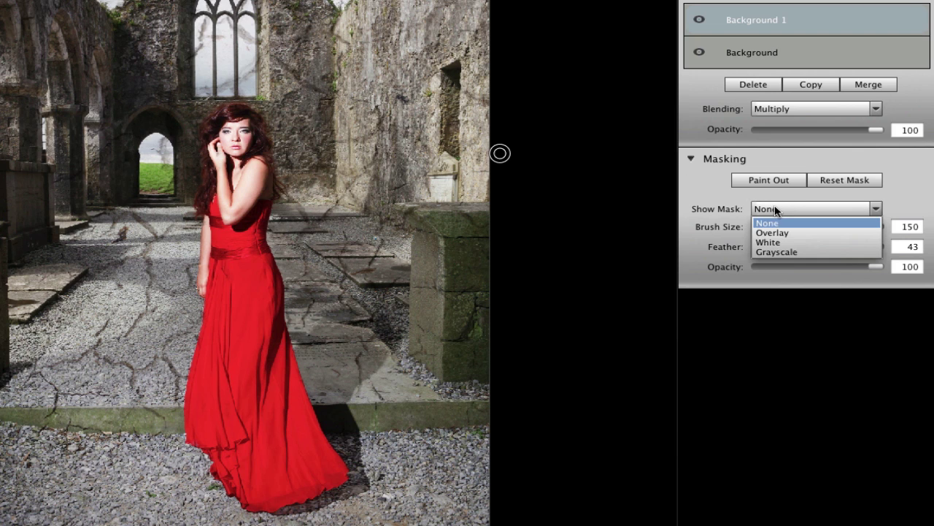
pyautogui.click(774, 235)
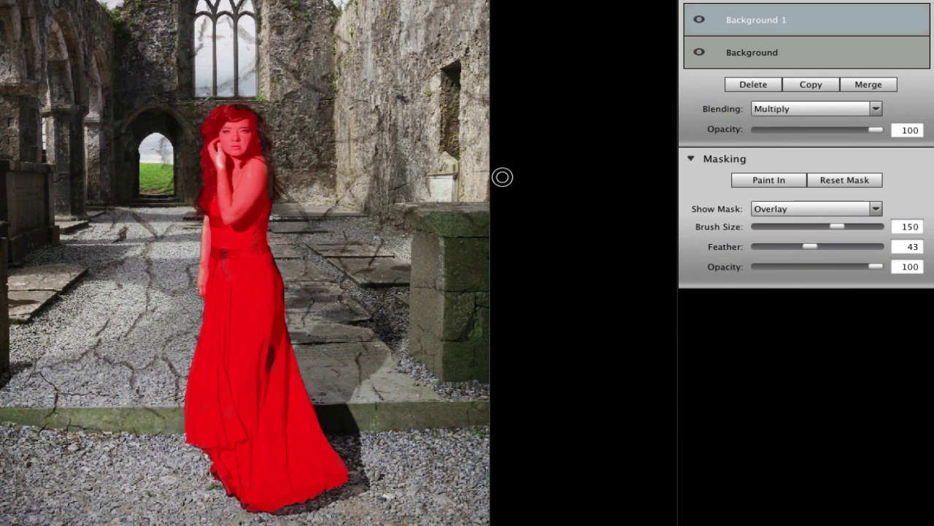
pyautogui.click(765, 182)
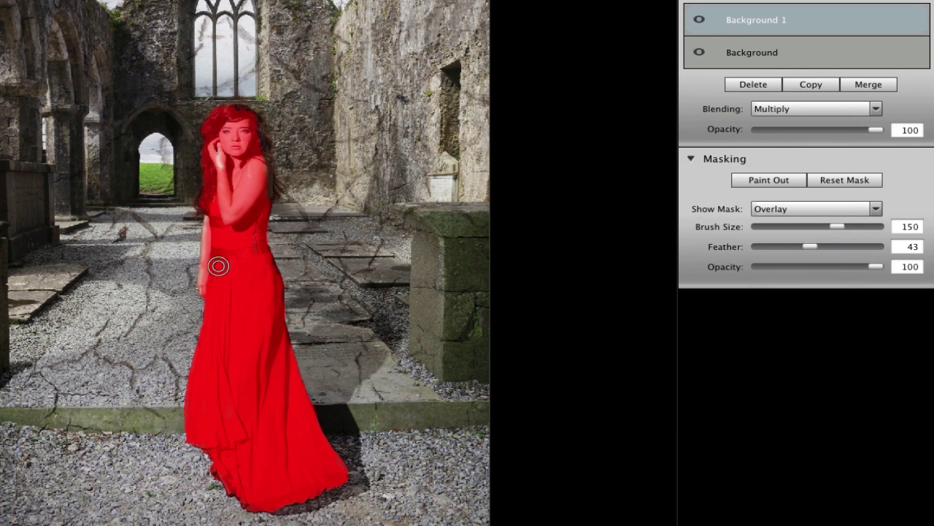
pyautogui.moveTo(216, 223)
pyautogui.mouseDown()
pyautogui.moveTo(227, 162)
pyautogui.moveTo(240, 173)
pyautogui.moveTo(253, 168)
pyautogui.moveTo(254, 190)
pyautogui.moveTo(256, 172)
pyautogui.moveTo(254, 208)
pyautogui.moveTo(260, 171)
pyautogui.moveTo(261, 194)
pyautogui.moveTo(252, 131)
pyautogui.moveTo(230, 114)
pyautogui.moveTo(251, 124)
pyautogui.moveTo(232, 112)
pyautogui.moveTo(250, 121)
pyautogui.moveTo(240, 115)
pyautogui.moveTo(250, 120)
pyautogui.moveTo(268, 189)
pyautogui.moveTo(260, 201)
pyautogui.moveTo(251, 120)
pyautogui.moveTo(227, 112)
pyautogui.moveTo(234, 136)
pyautogui.mouseUp()
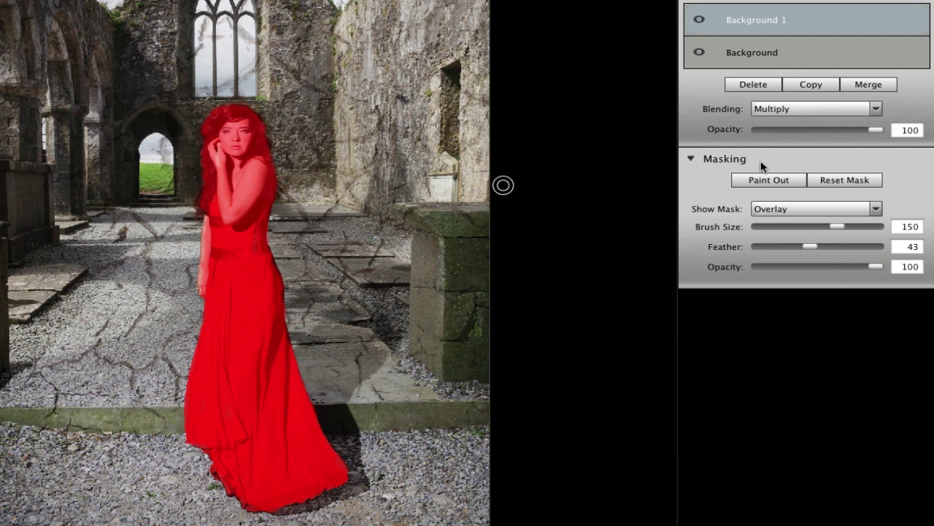
pyautogui.click(769, 209)
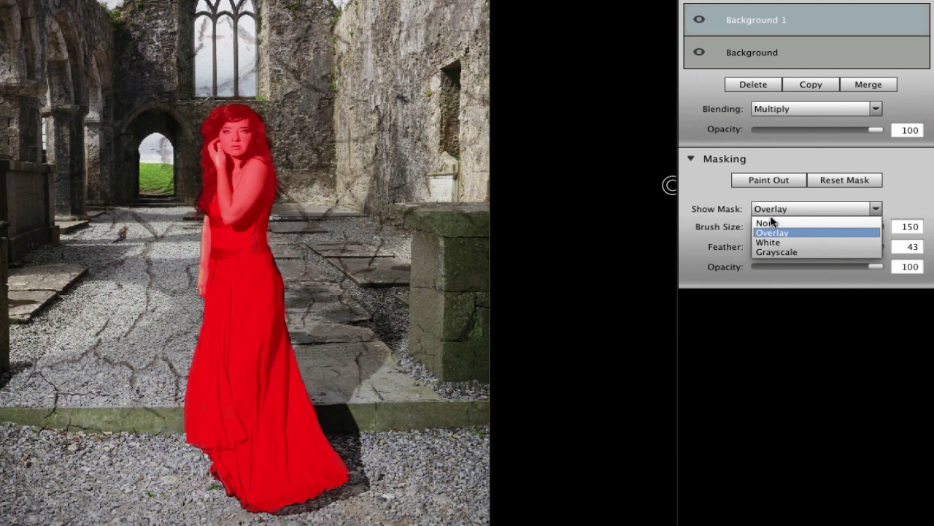
pyautogui.click(770, 220)
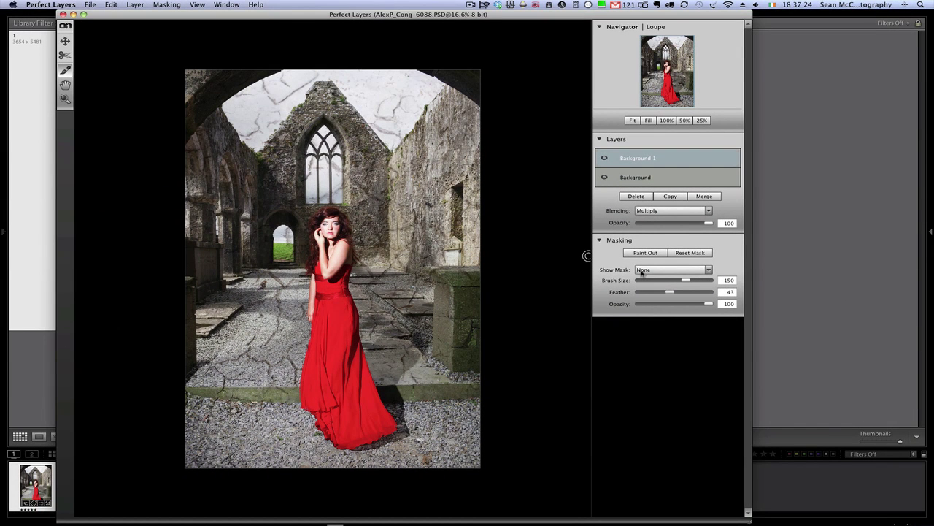
# - Save the composite as AlexP_Cong-6088.PSD with File > Save
pyautogui.click(97, 4)
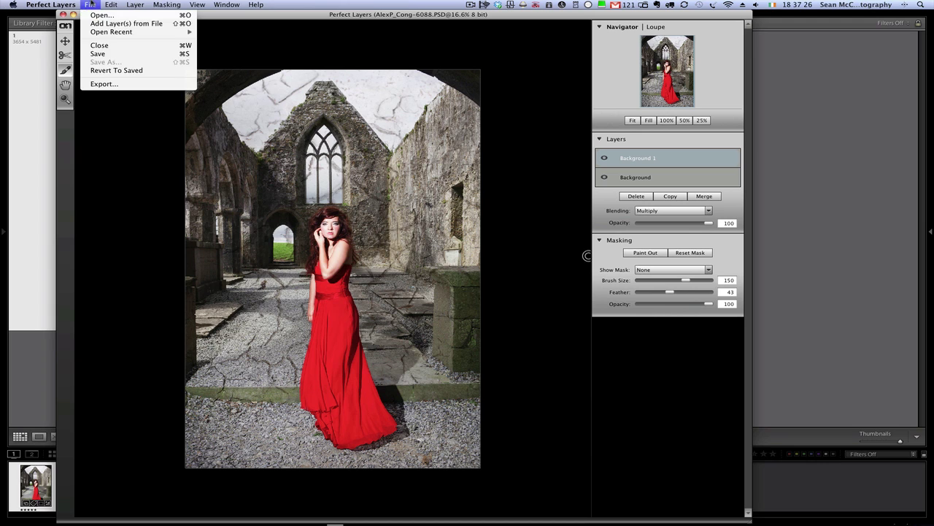
pyautogui.click(106, 57)
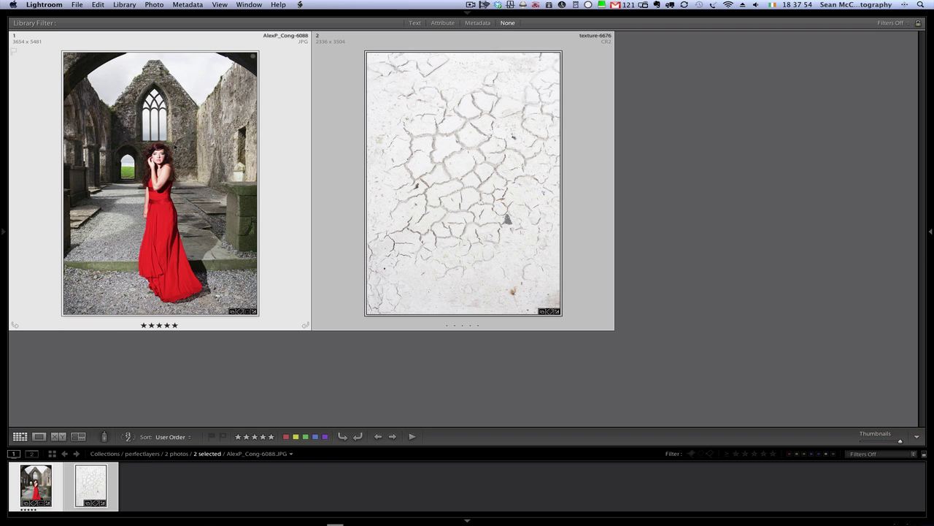
# - Select only the portrait, use Go to Folder in Library, and open the composite's metadata badge
pyautogui.click(278, 155)
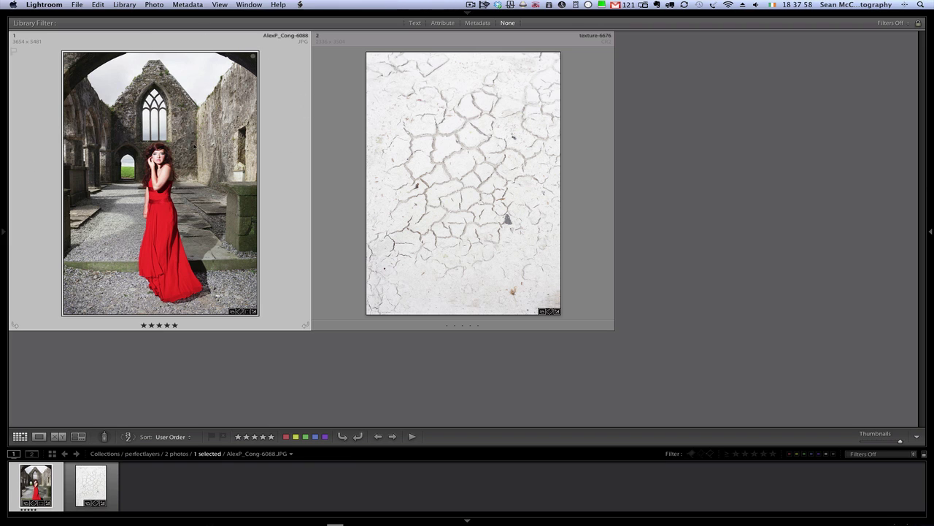
pyautogui.rightClick(174, 156)
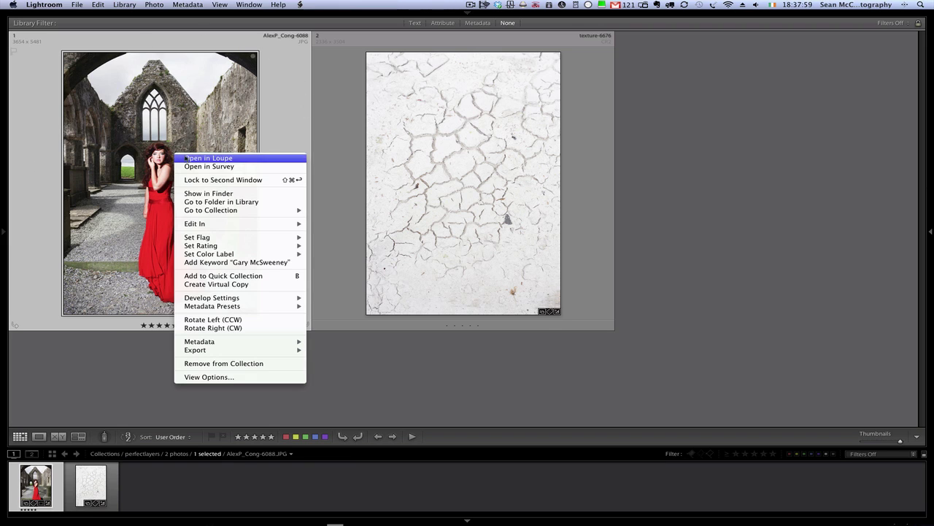
pyautogui.click(258, 203)
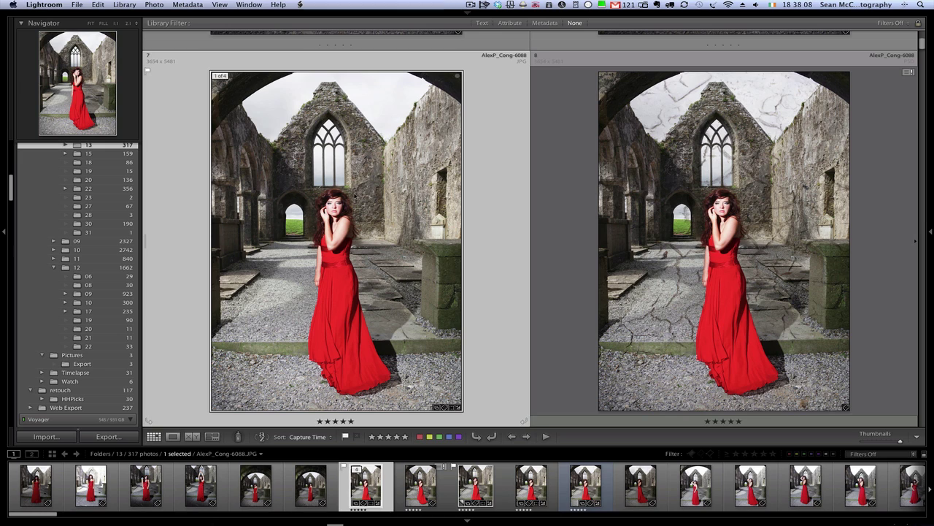
pyautogui.click(909, 73)
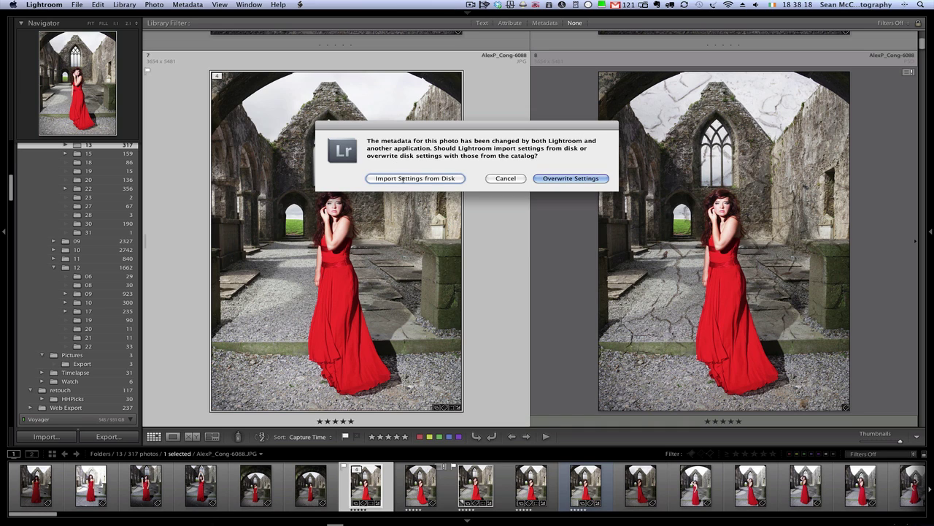
# - Choose Import Settings from Disk, then open AlexP_Cong-6088.PSD in Loupe view
pyautogui.click(403, 179)
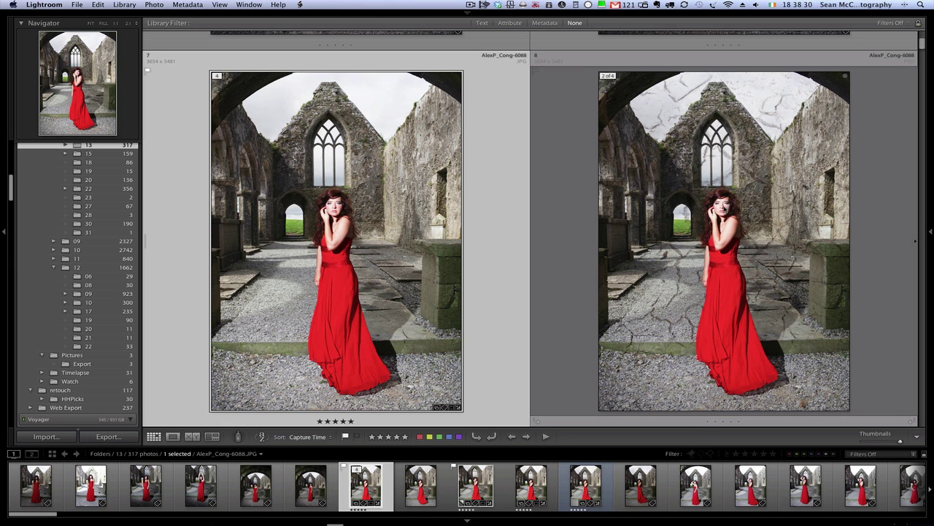
pyautogui.doubleClick(723, 211)
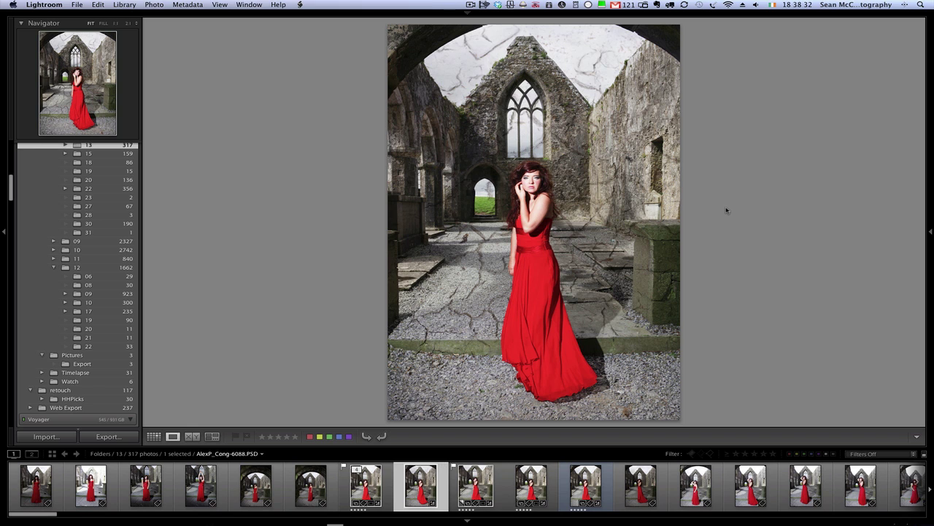